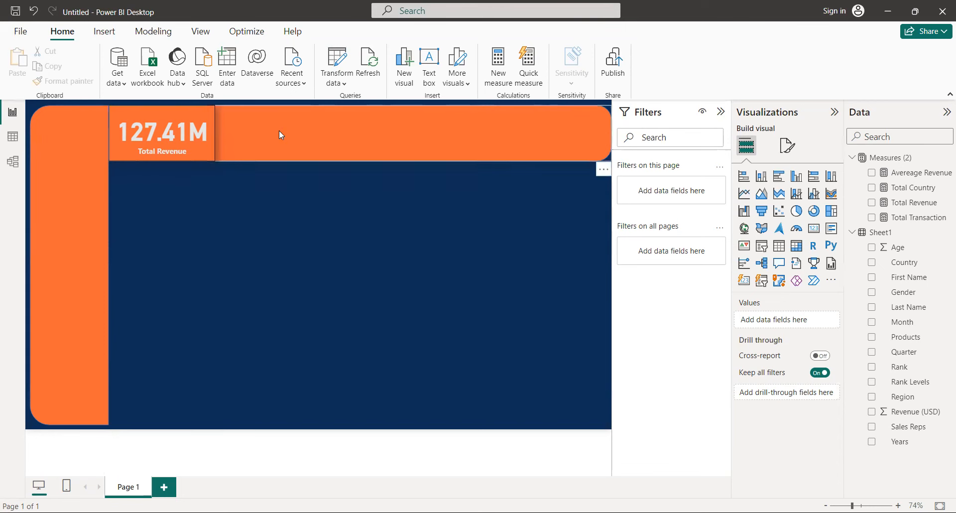
Step: Copy the Total Revenue card and paste three duplicates of it onto the page
left_click(208, 170)
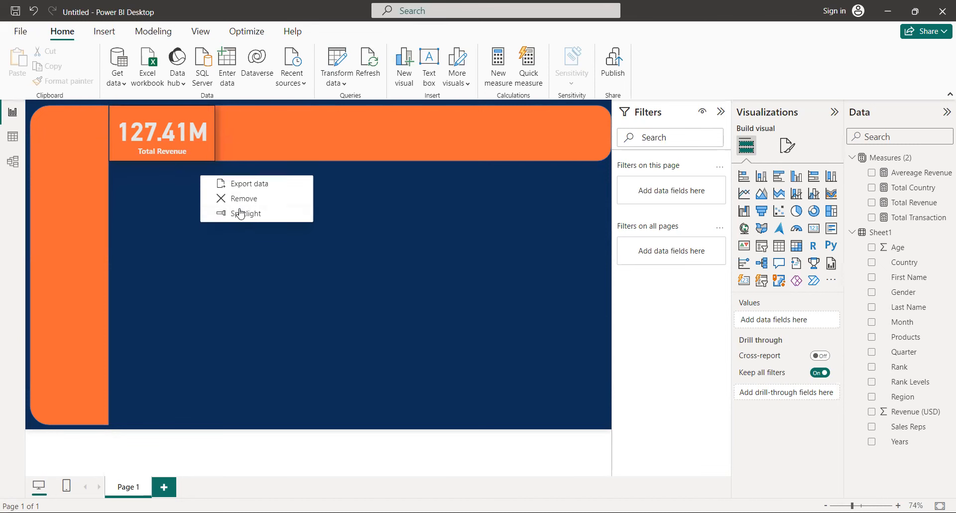
right_click(169, 139)
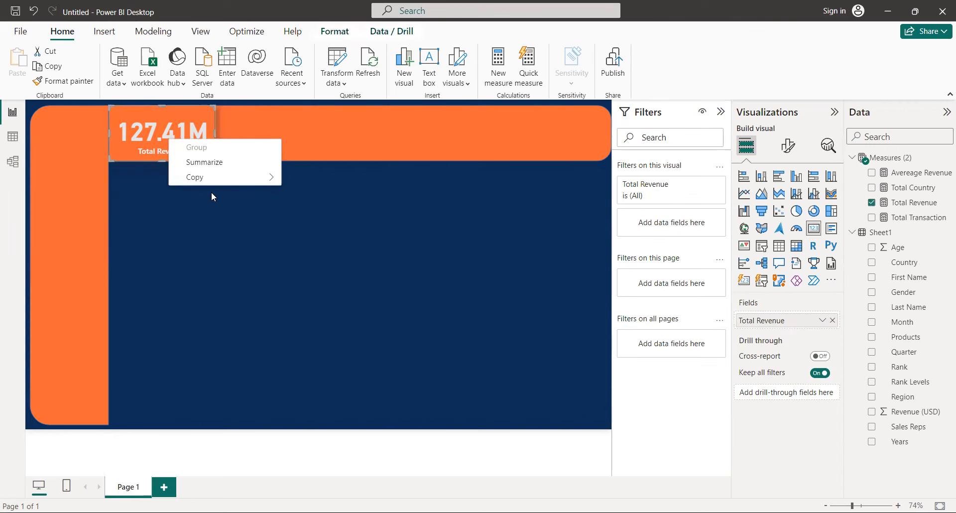
mouse_move(216, 182)
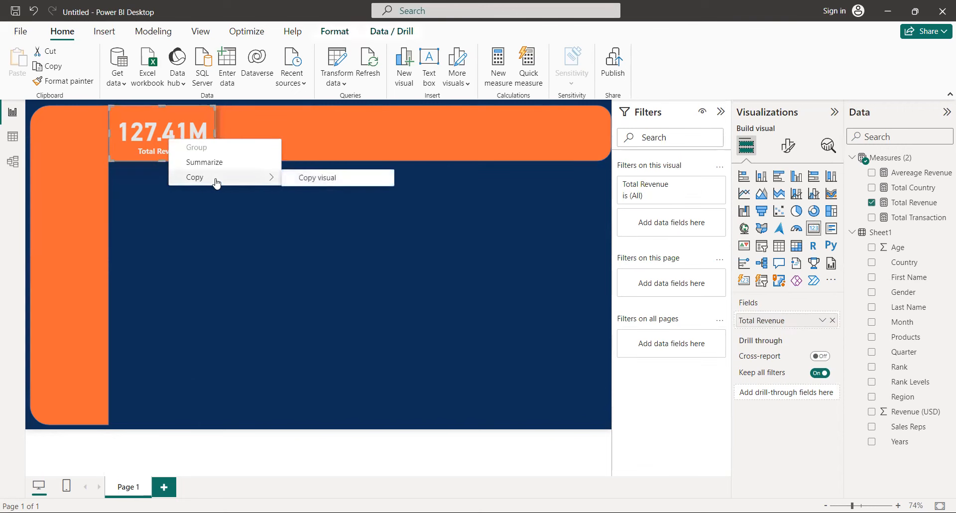
left_click(345, 183)
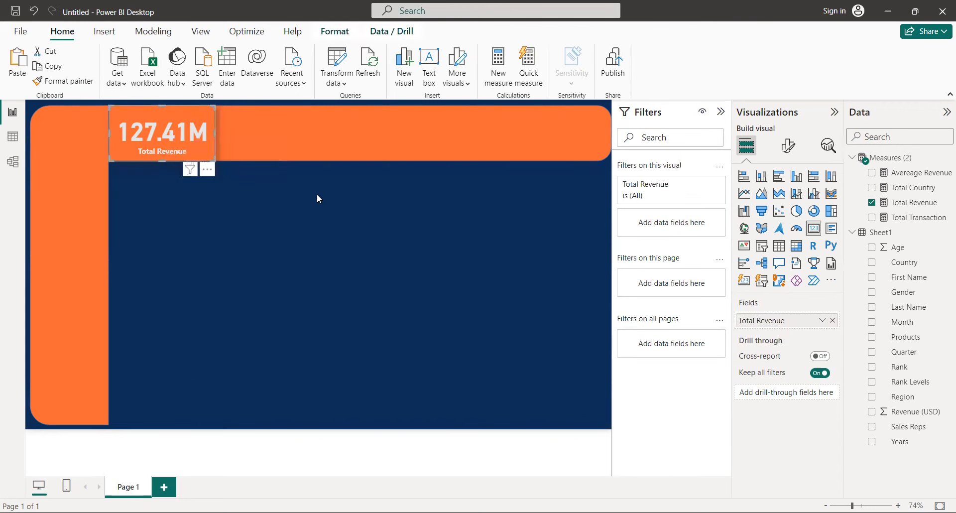
key("ctrl+v")
key("ctrl+v")
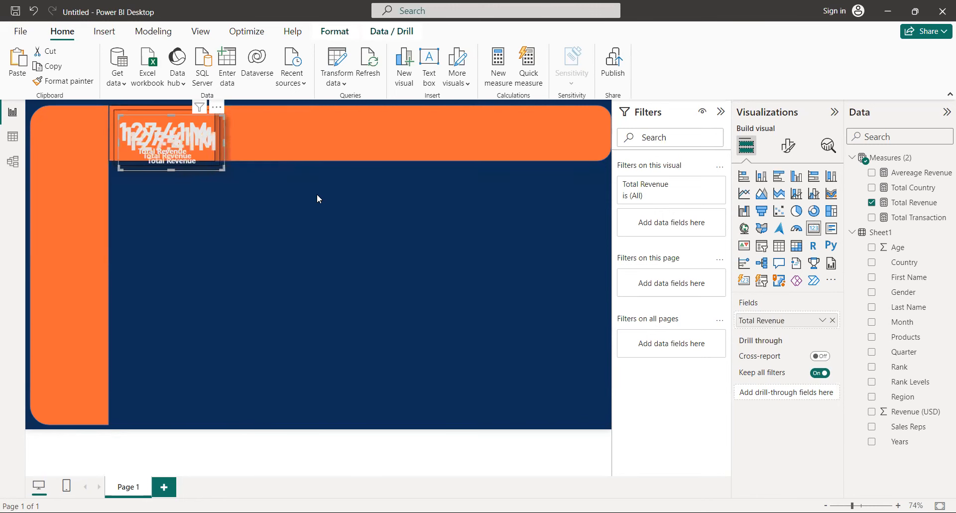
key("ctrl+v")
Step: Spread the three pasted cards in a row along the orange header banner, beside the original card
left_click_drag(209, 144, 575, 131)
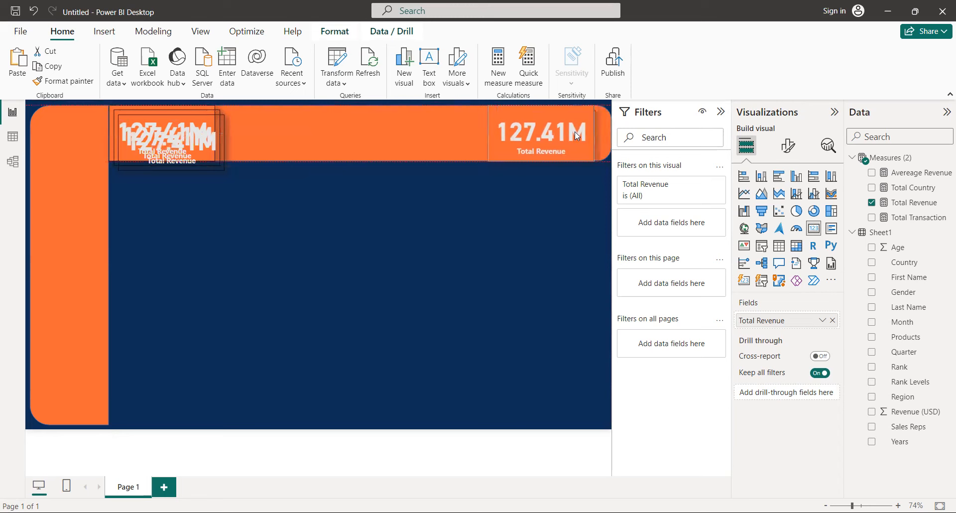
left_click_drag(209, 146, 445, 137)
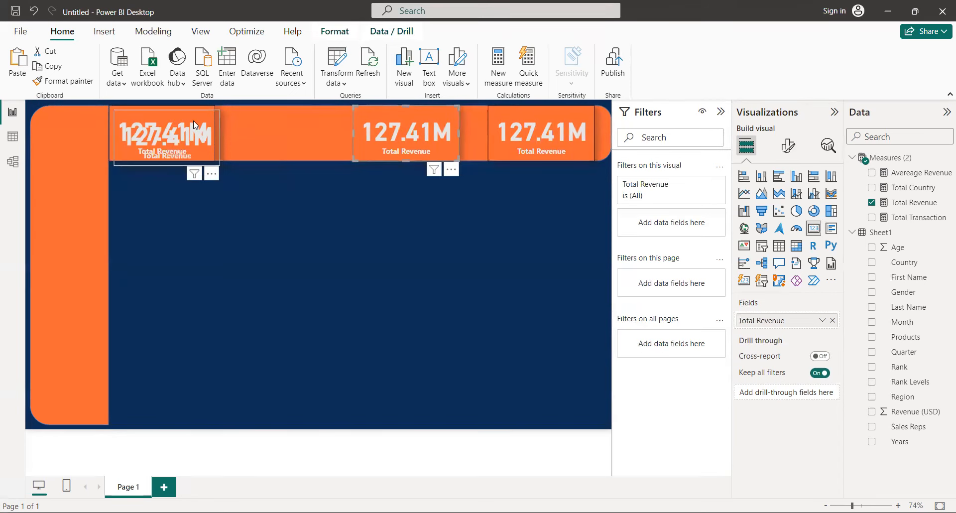
left_click_drag(184, 130, 299, 125)
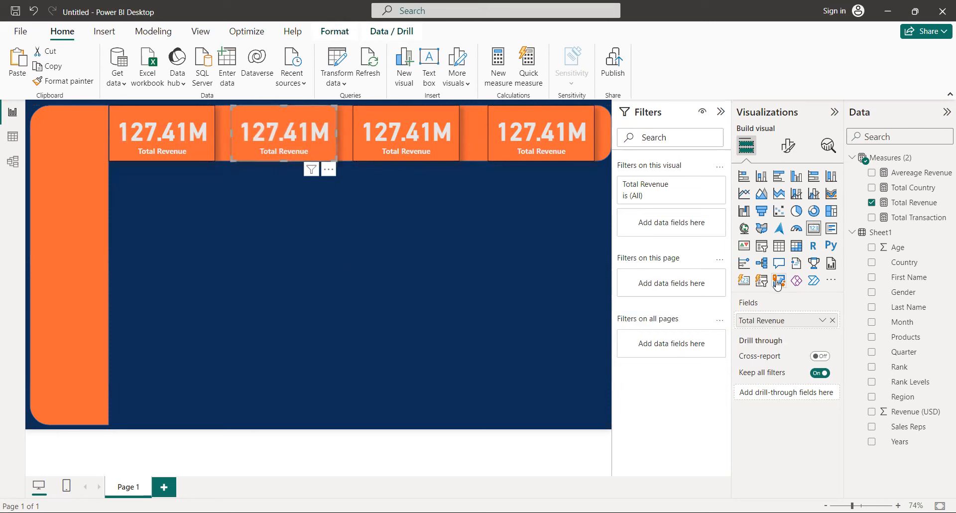
Step: Replace the measure in the second card with Total Country and in the third card with Avereage Revenue
left_click(832, 321)
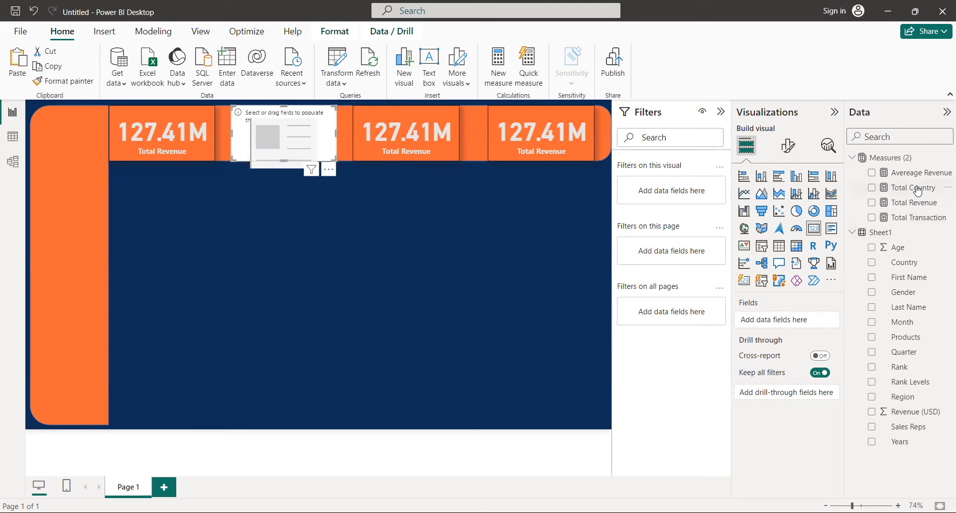
left_click_drag(918, 190, 813, 333)
left_click(427, 134)
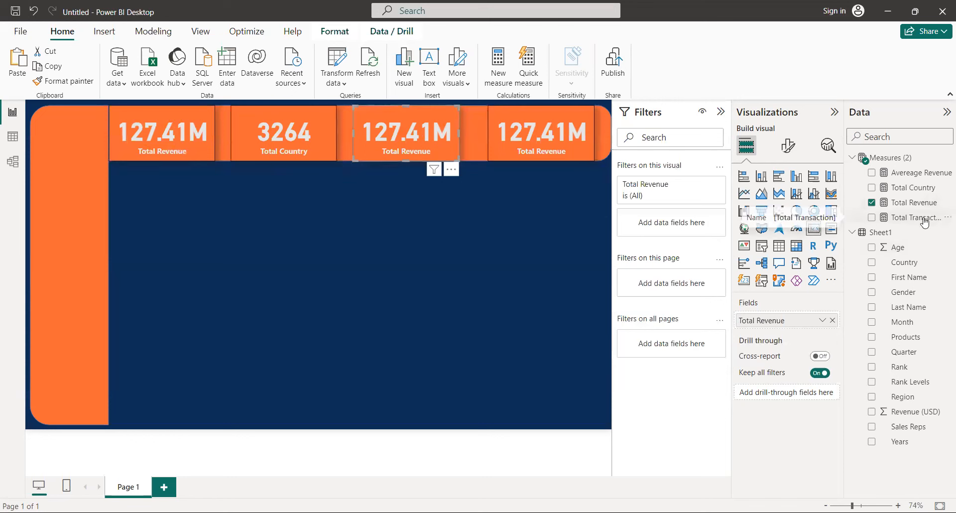
left_click_drag(943, 178, 714, 196)
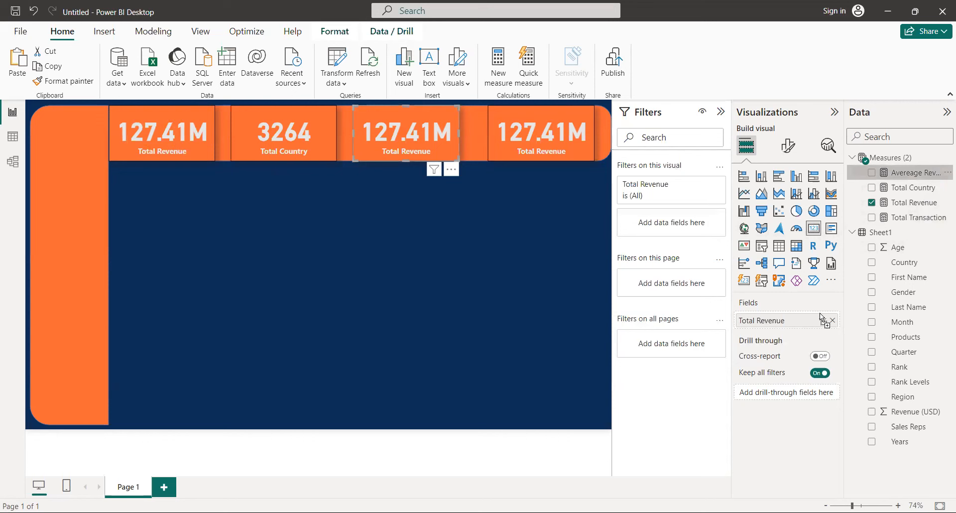
left_click_drag(825, 319, 835, 324)
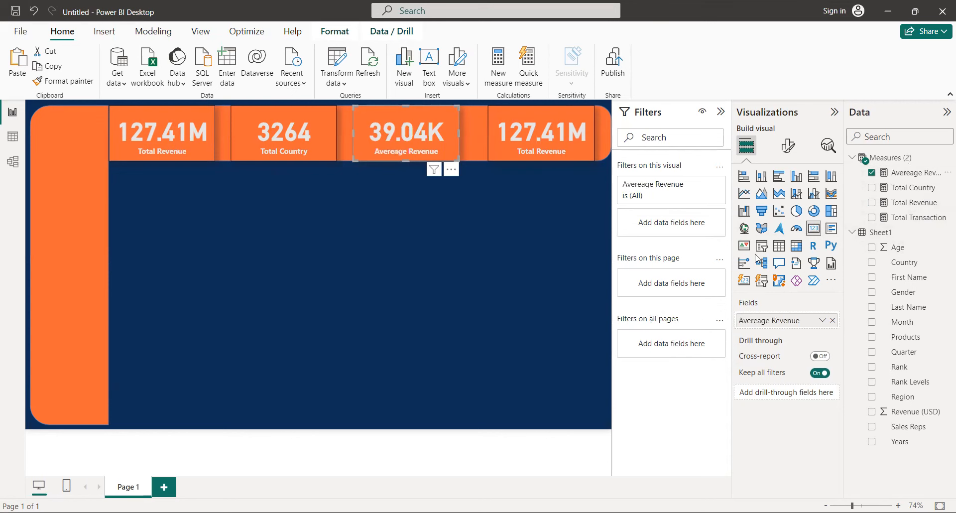
Step: Replace the measure in the fourth card with Total Transaction
left_click(538, 137)
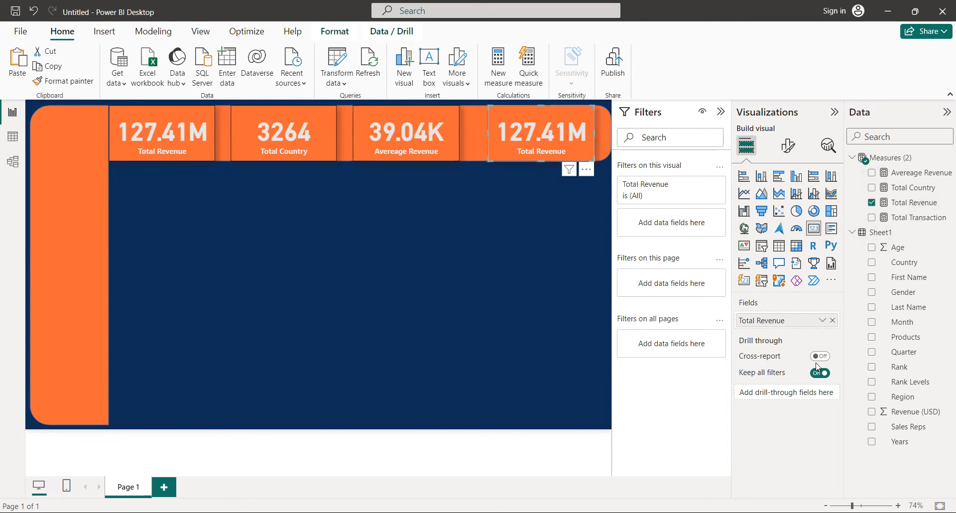
left_click(833, 320)
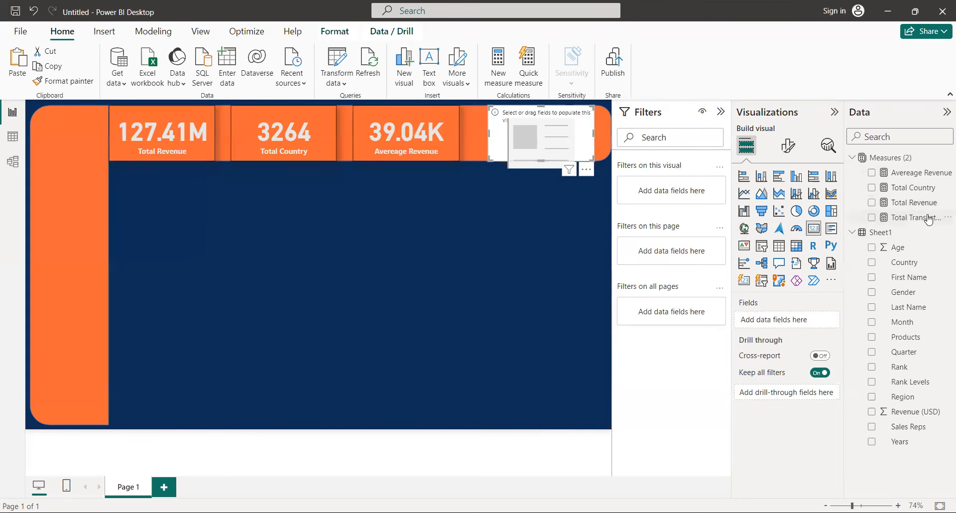
left_click_drag(916, 218, 820, 323)
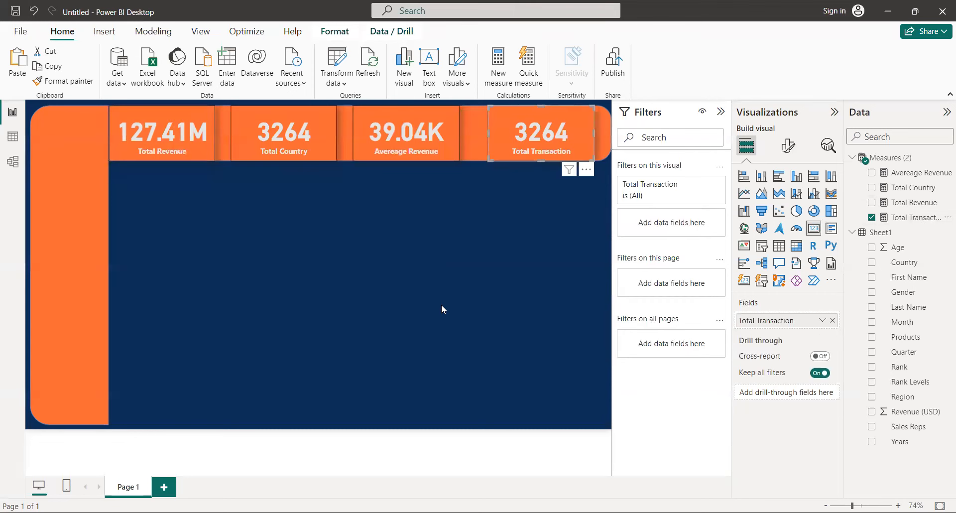
Step: Select all four header cards together and distribute them horizontally
left_click(201, 172)
left_click(183, 147)
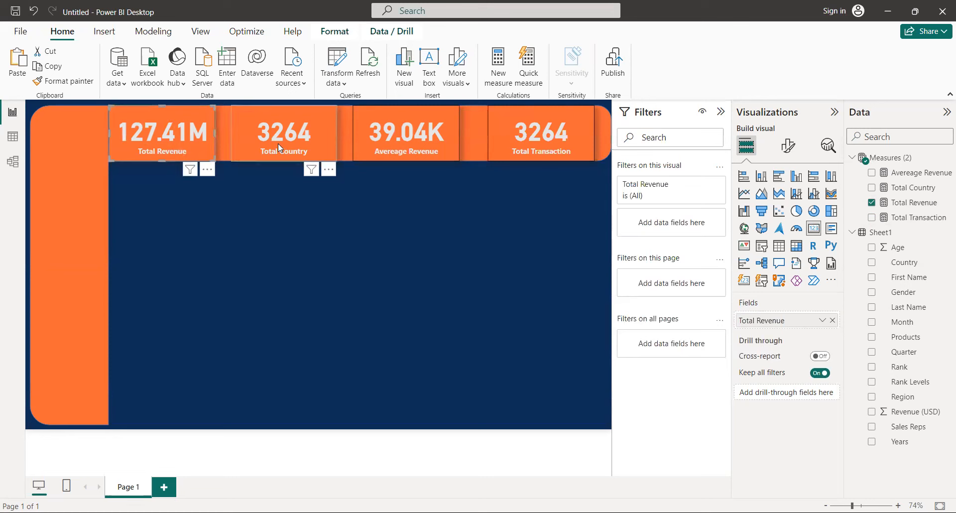
left_click(389, 146)
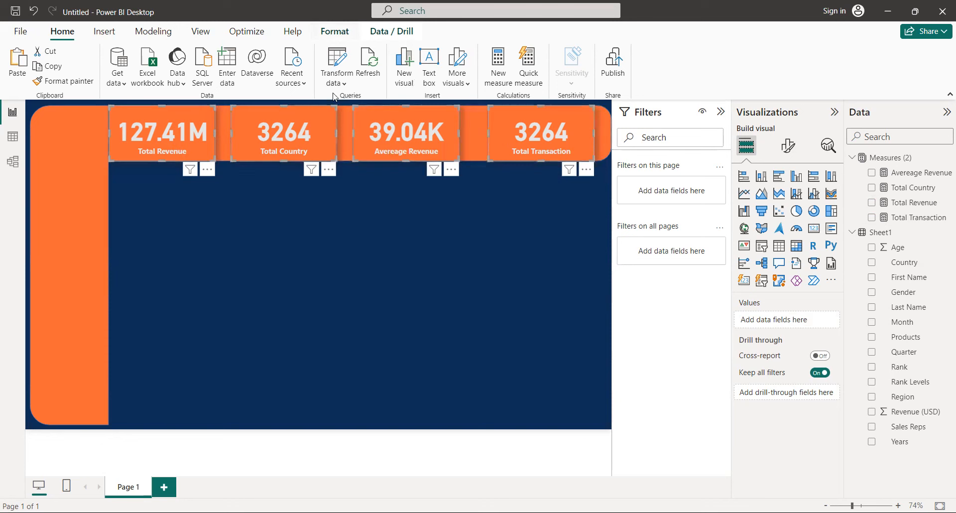
left_click(334, 31)
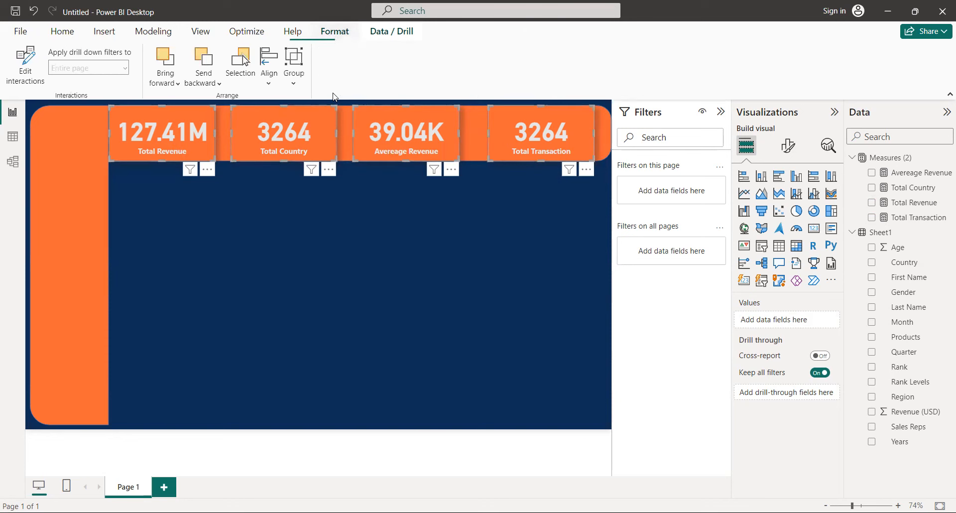
left_click(270, 85)
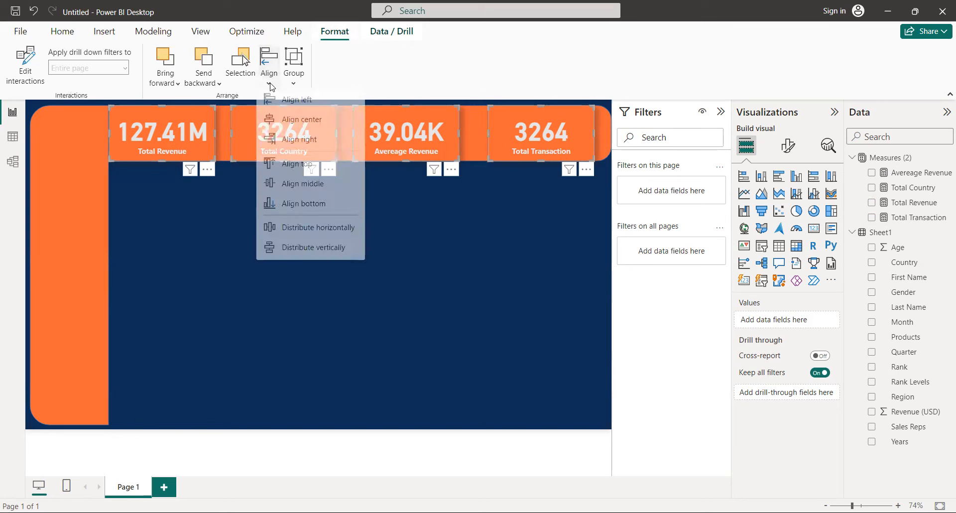
left_click(303, 234)
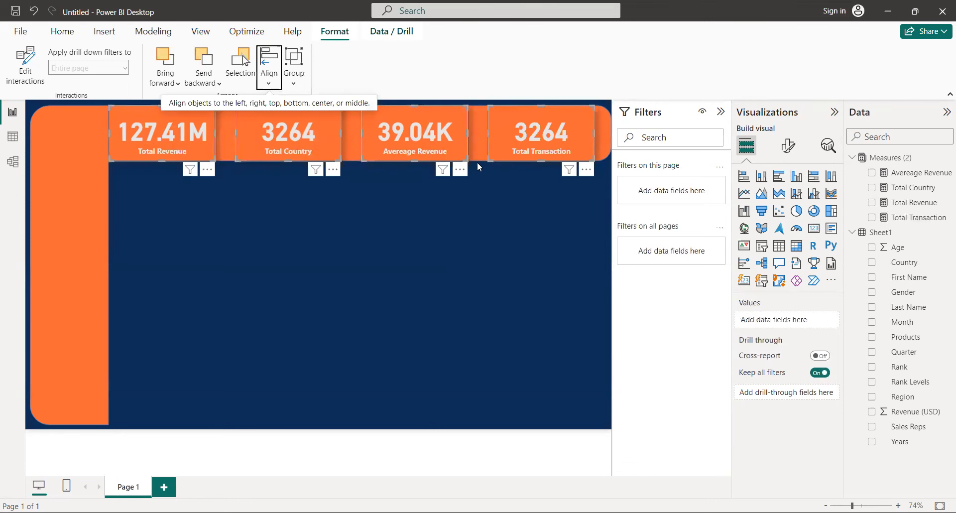
left_click(271, 282)
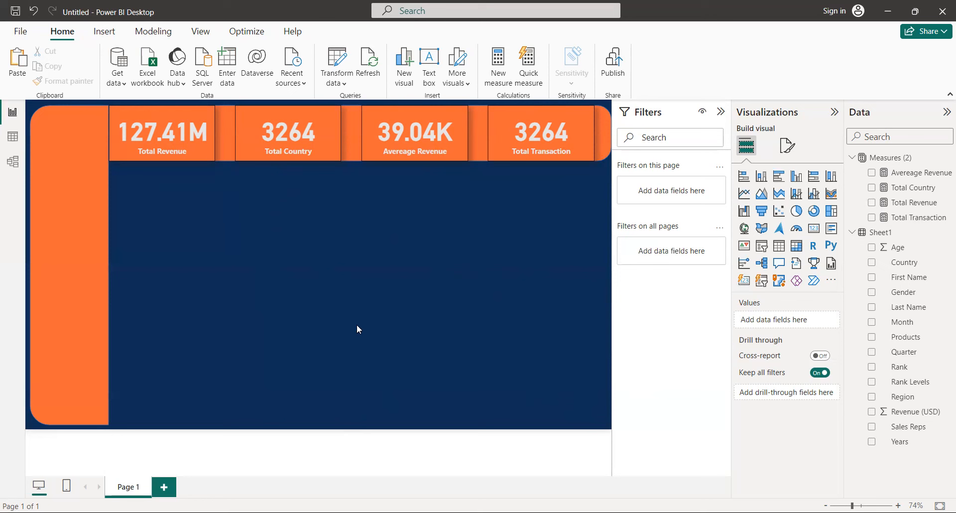
Step: Insert a donut chart and shrink it to a compact tile directly beneath the first two cards
left_click(814, 212)
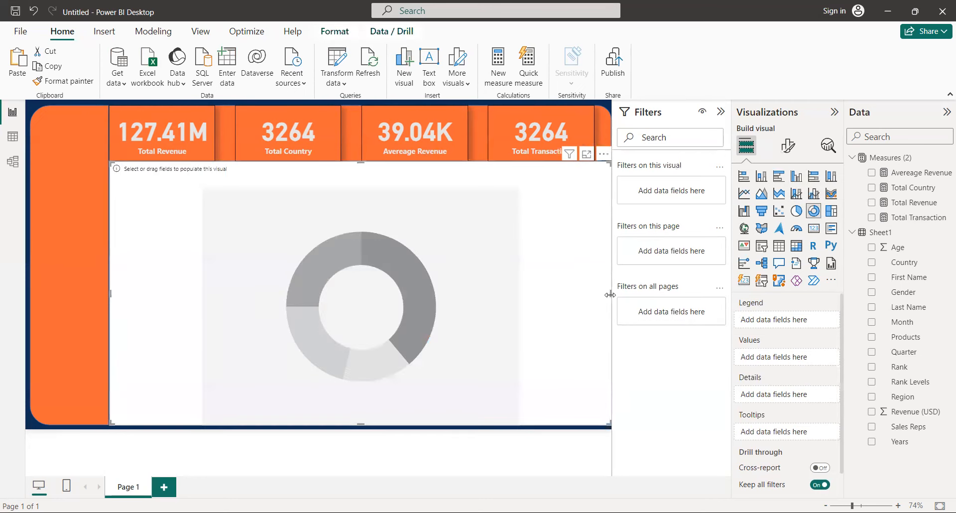
left_click_drag(610, 295, 305, 295)
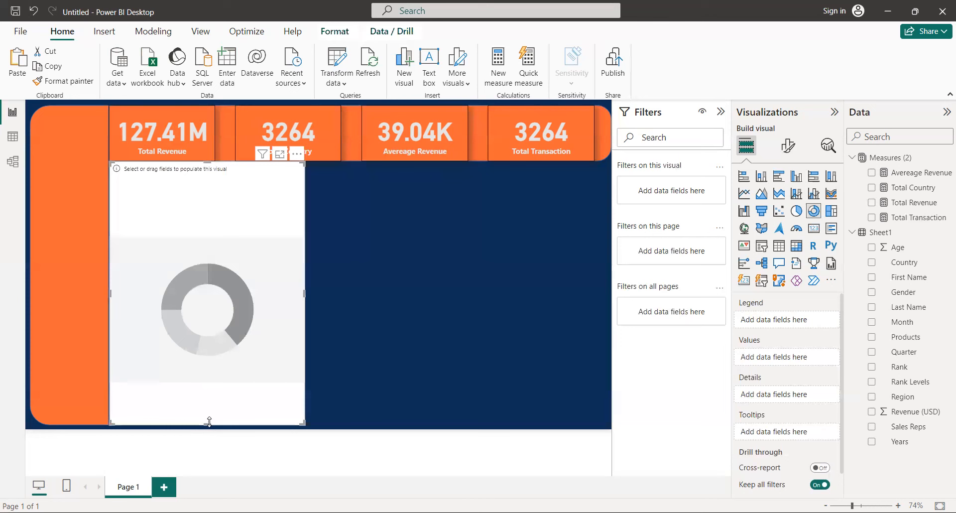
left_click_drag(209, 422, 221, 264)
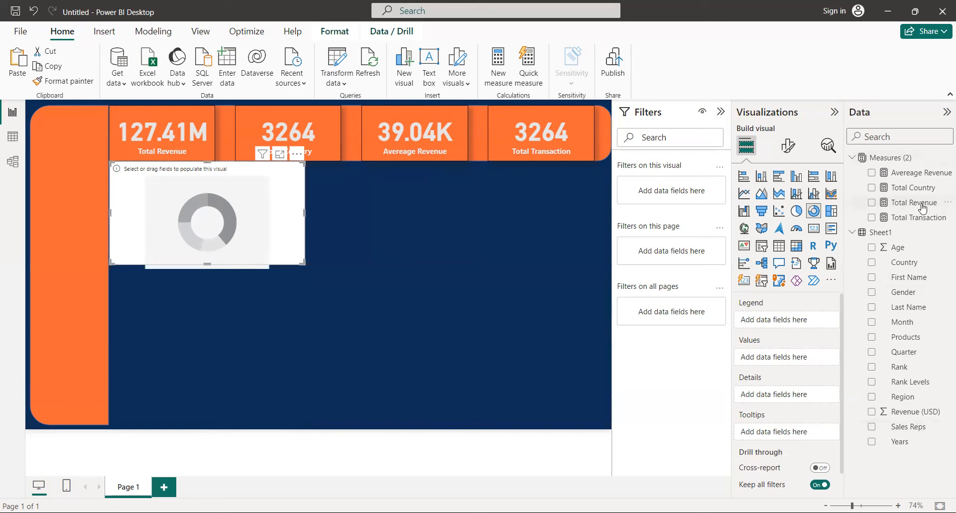
Step: Populate the donut chart with Total Revenue as the values and Region as the legend
left_click_drag(922, 206, 815, 356)
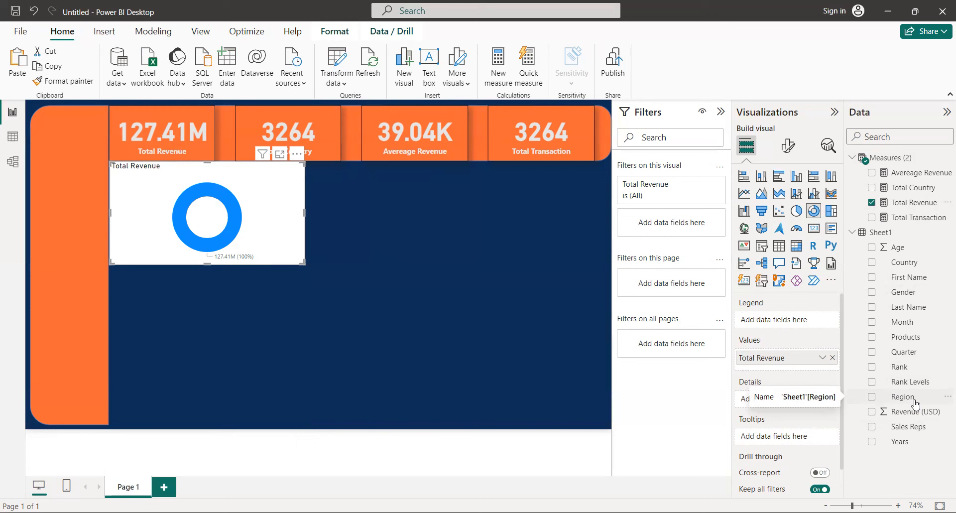
left_click_drag(915, 403, 800, 320)
mouse_move(226, 215)
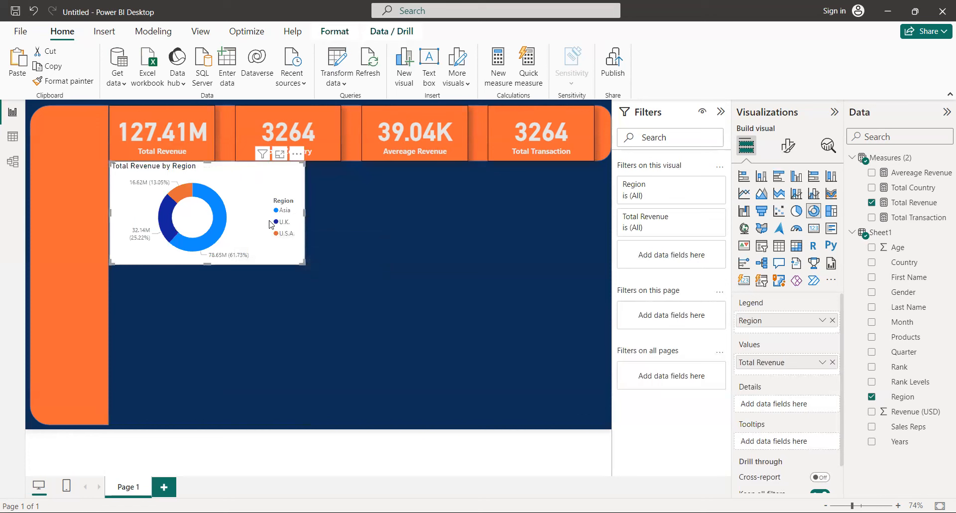
Step: Format the donut chart's title as bold, light grey and horizontally centred
left_click(787, 148)
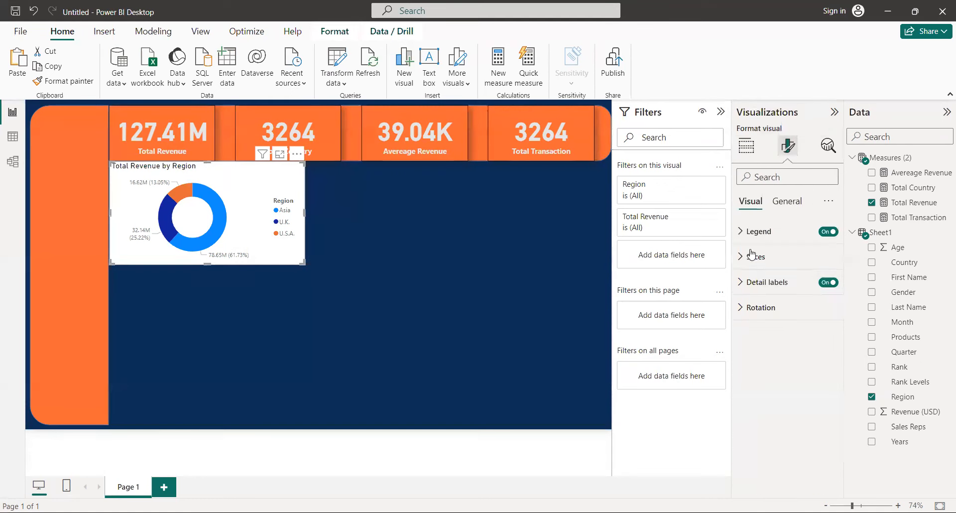
left_click(788, 203)
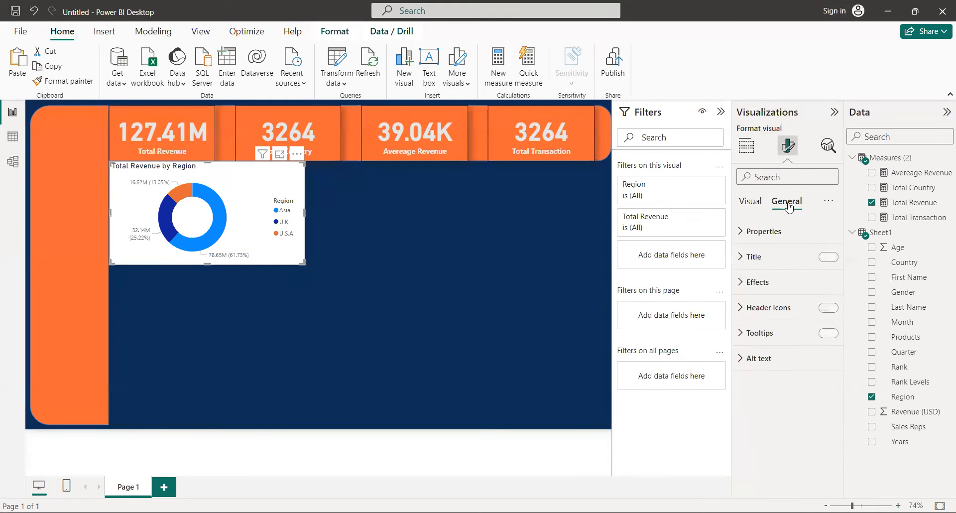
left_click(761, 258)
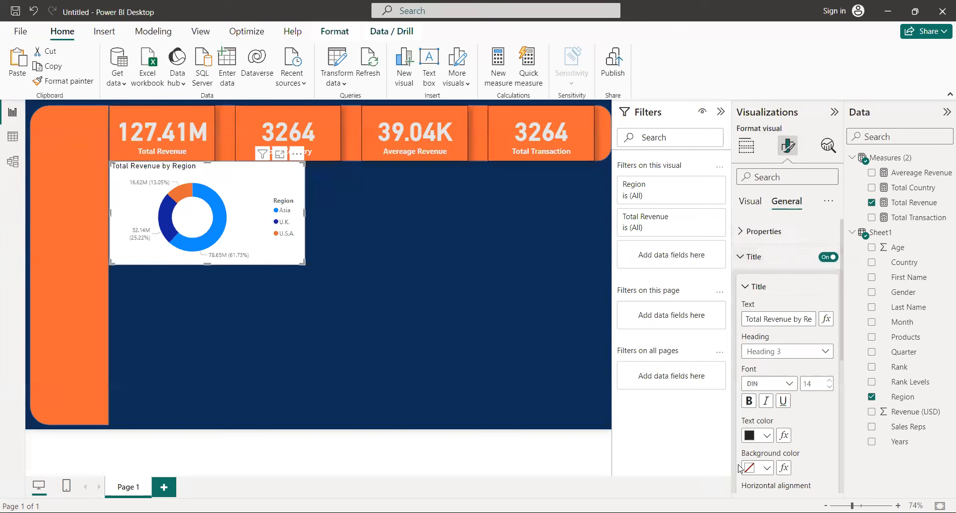
left_click(749, 401)
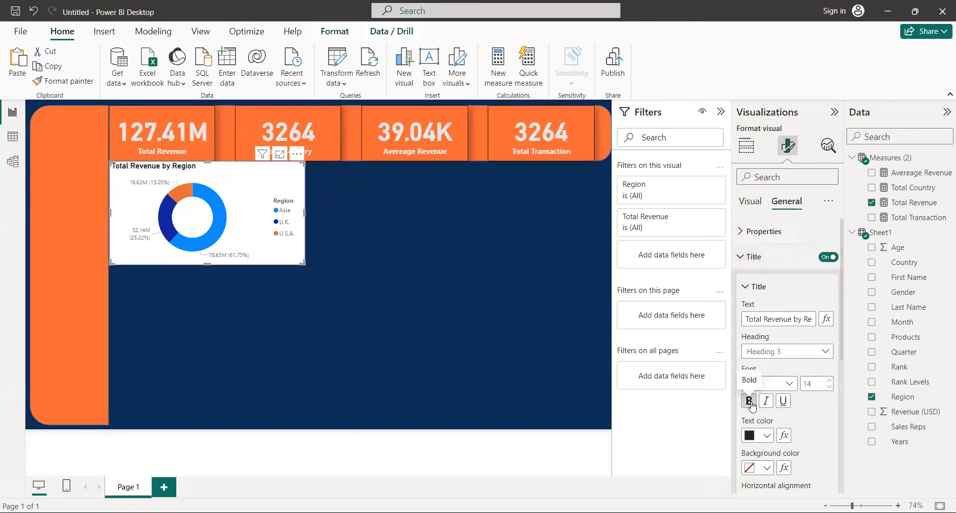
left_click(751, 438)
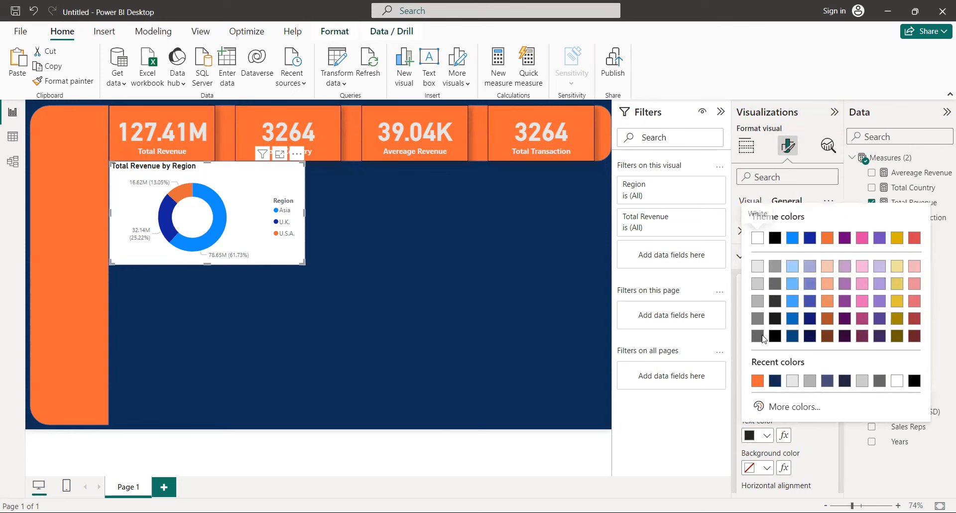
left_click(761, 268)
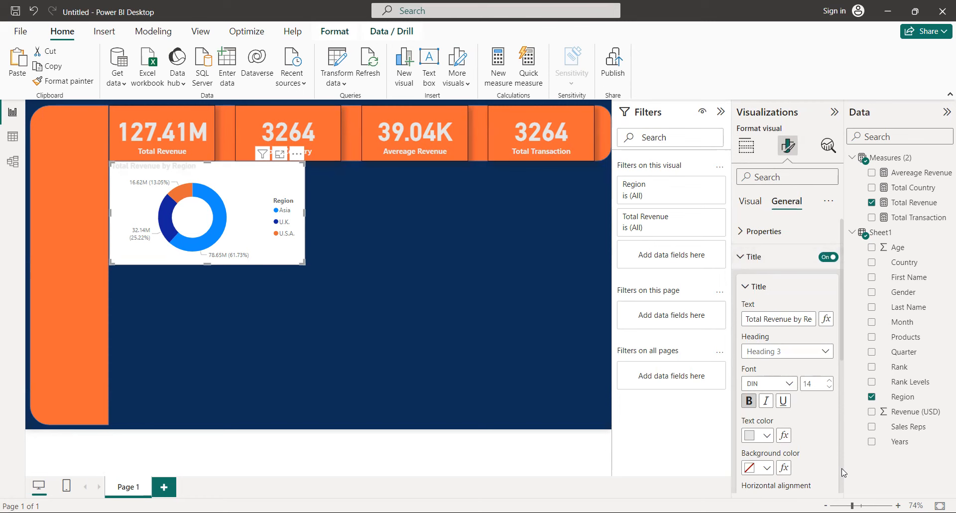
scroll(842, 469, "down", 4)
left_click(766, 296)
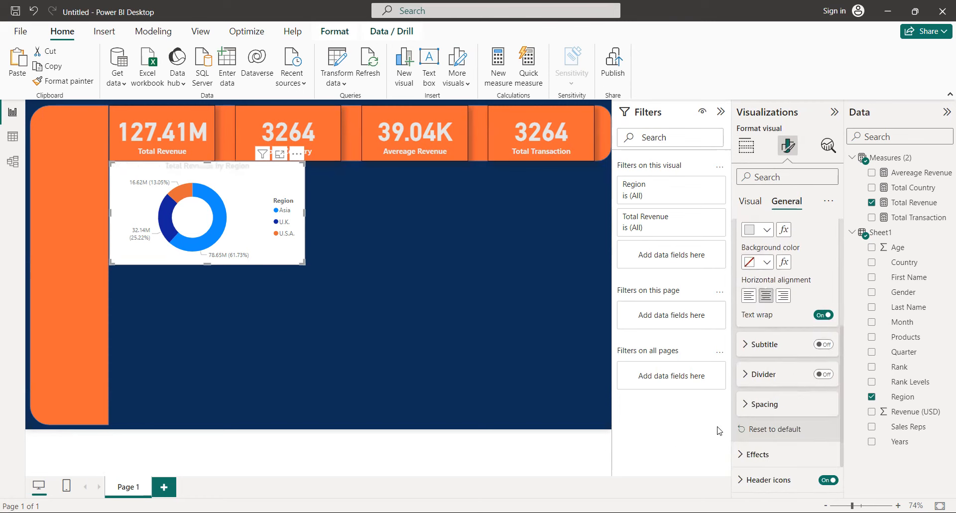
Step: Turn off the donut chart's background so the dark page canvas shows through
left_click(755, 204)
left_click(783, 209)
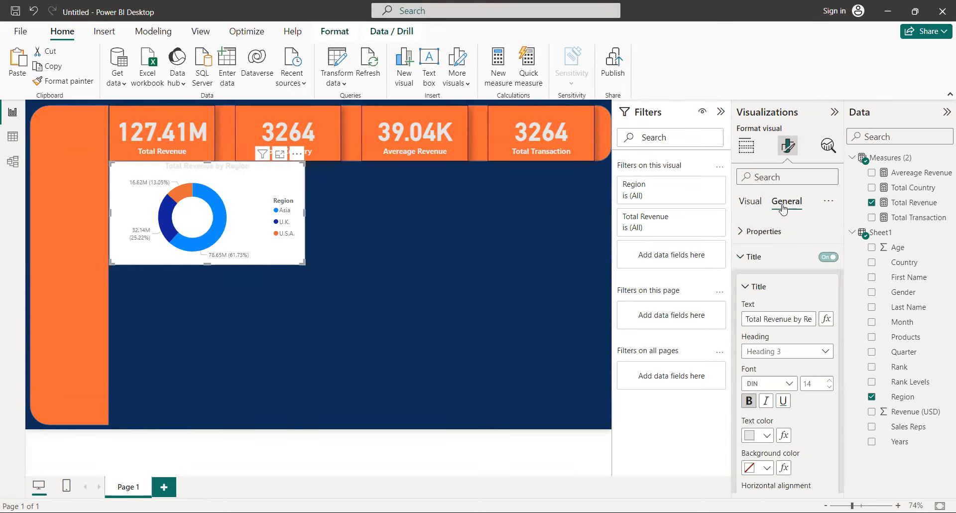
left_click(744, 259)
left_click(745, 291)
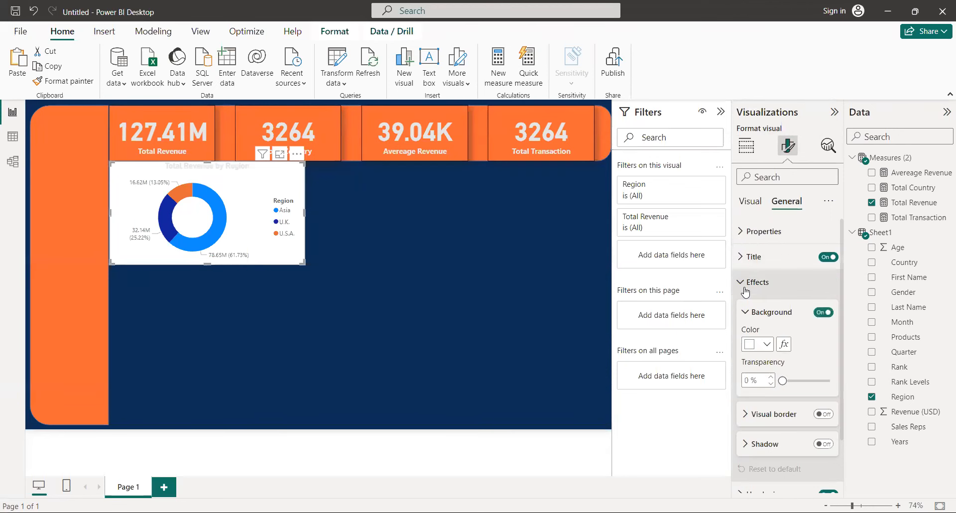
left_click(824, 313)
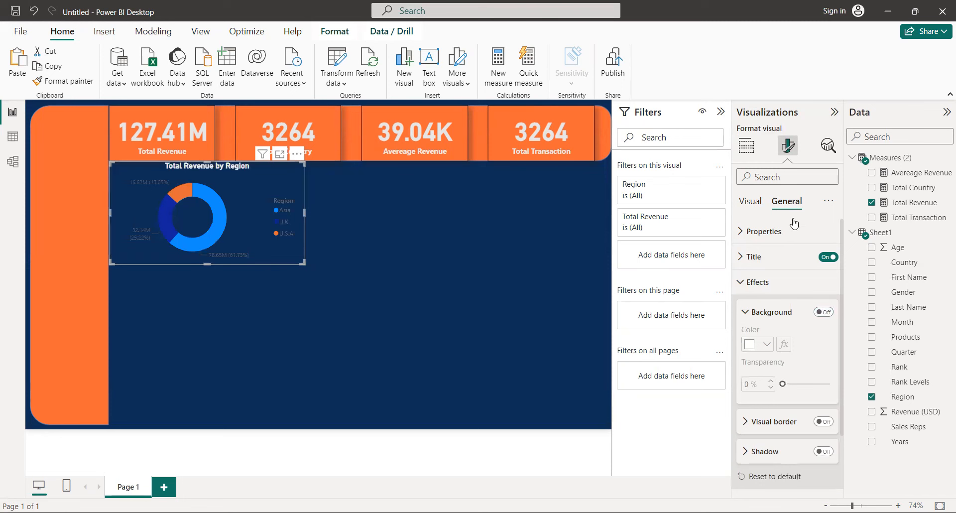
Step: Turn on the visual border and the shadow for the donut chart
left_click(824, 422)
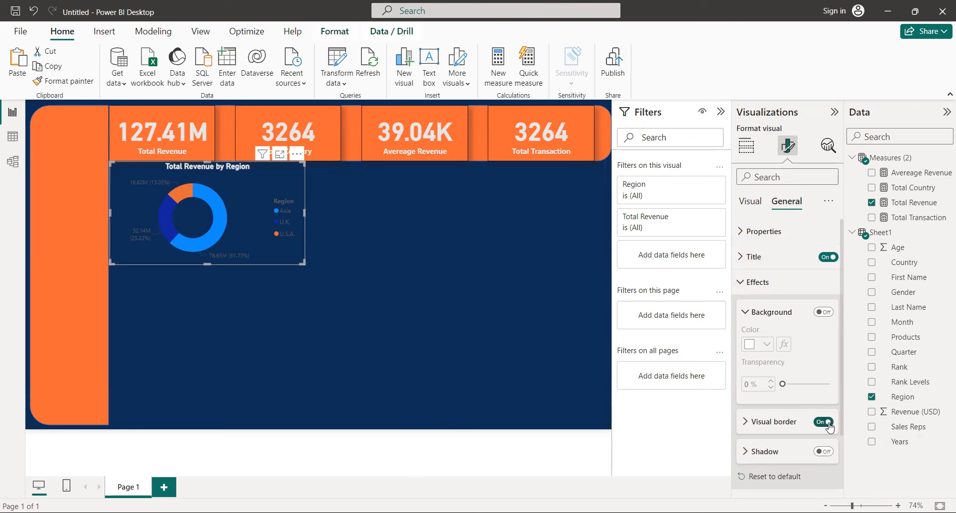
left_click(823, 453)
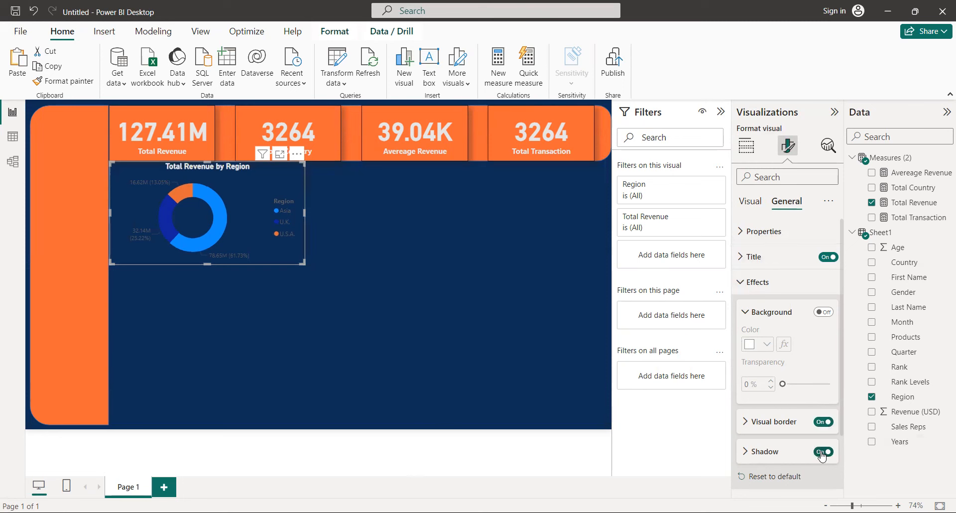
left_click(750, 452)
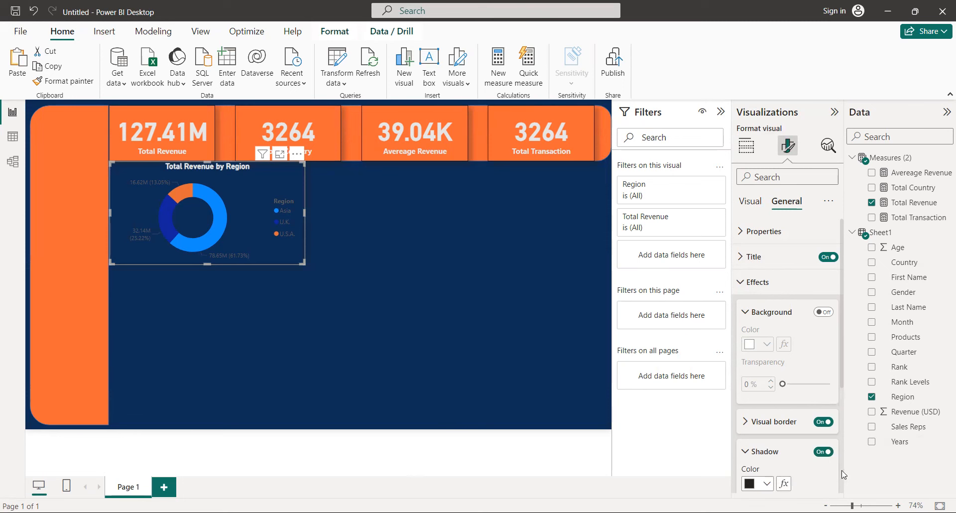
scroll(843, 474, "down", 4)
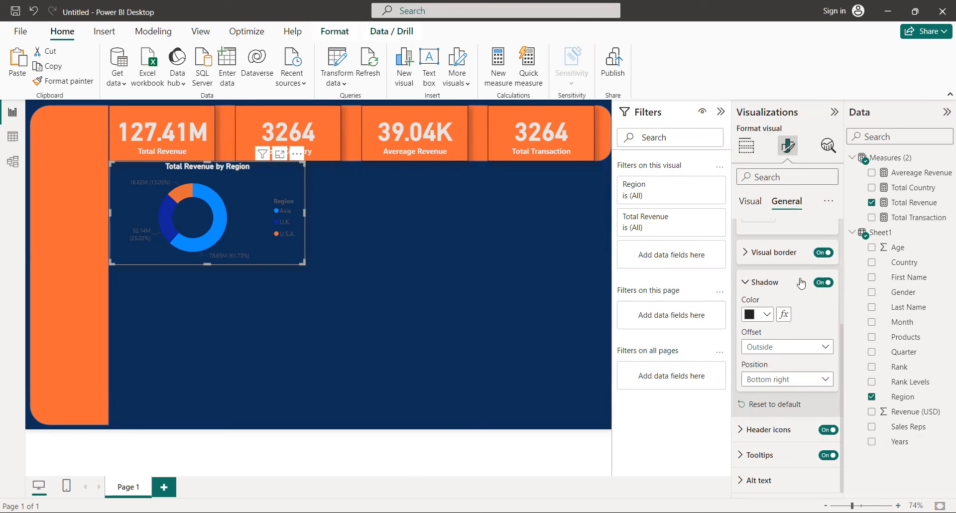
Step: Format the donut chart's legend text as bold and light grey
left_click(751, 199)
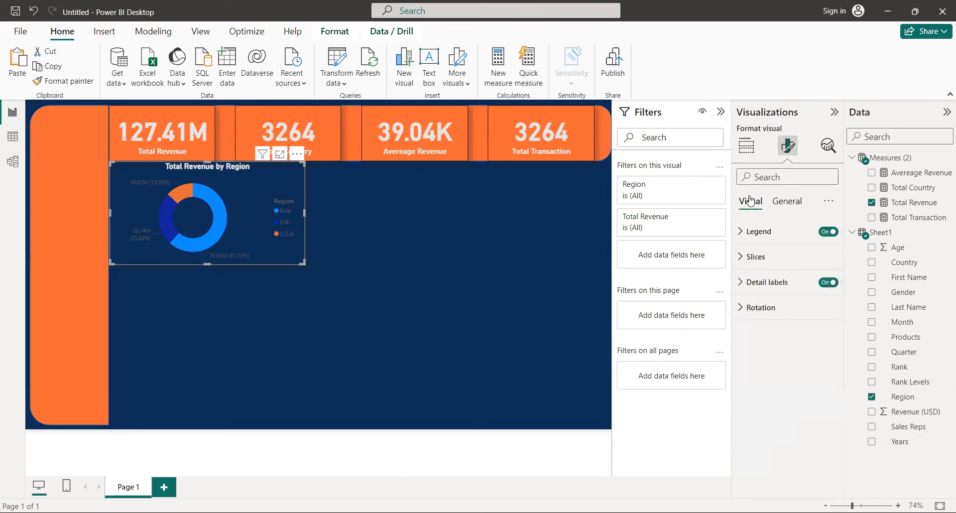
left_click(747, 233)
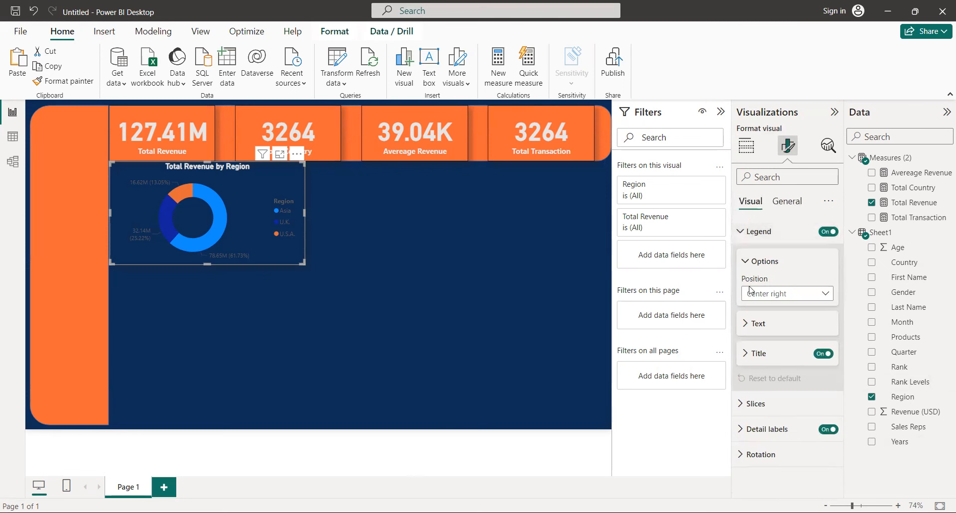
left_click(746, 324)
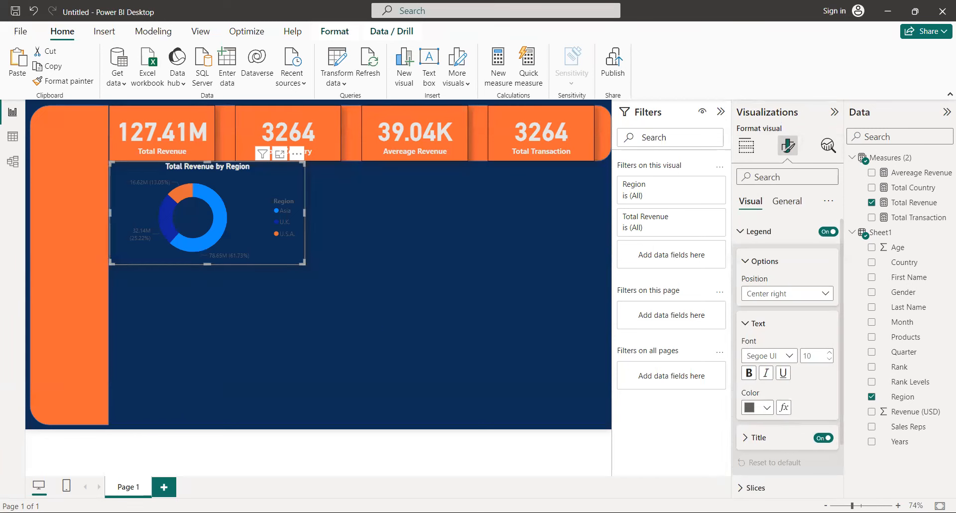
left_click(749, 377)
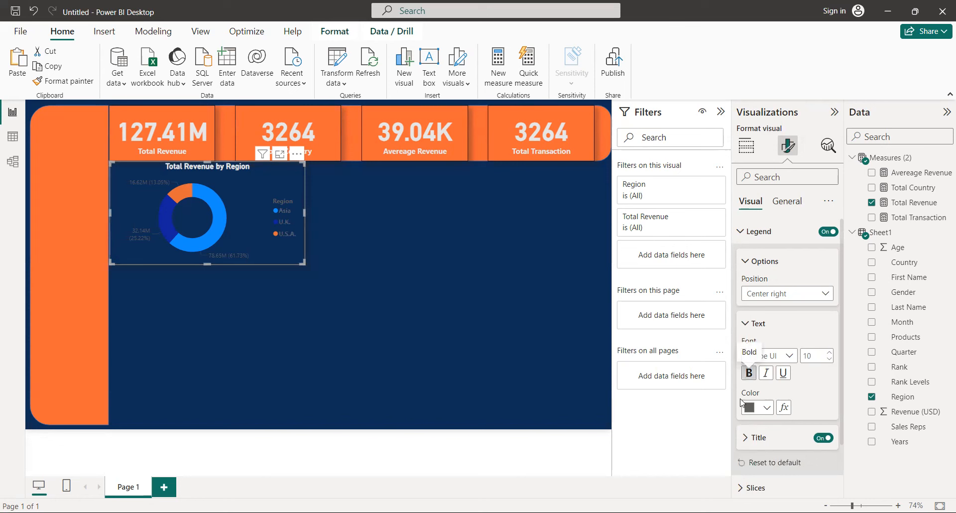
left_click(751, 411)
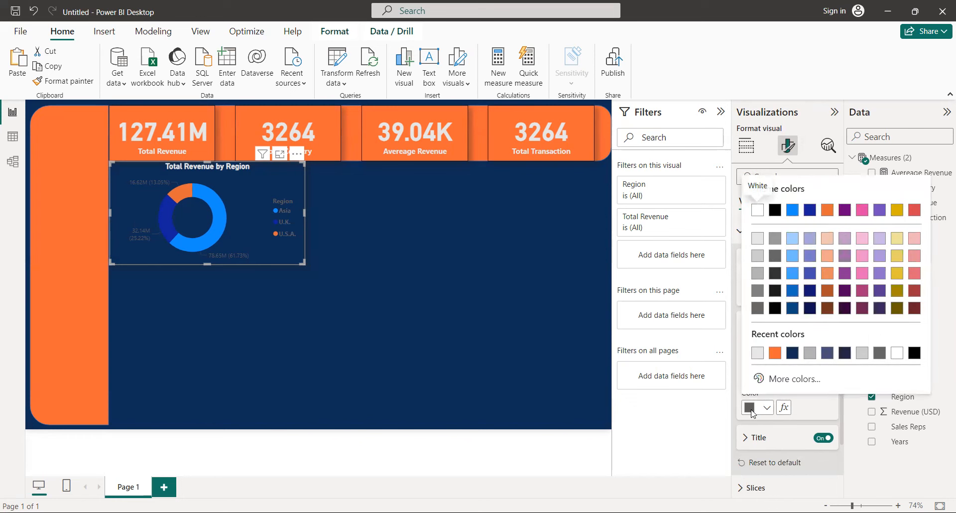
left_click(759, 239)
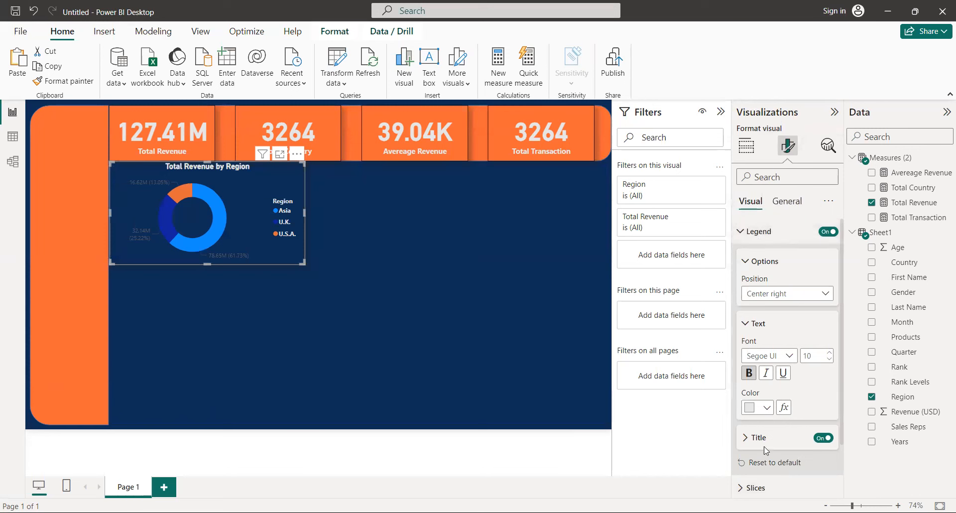
Step: Examine the donut chart's legend title options and the slice colors assigned to each region
left_click(747, 438)
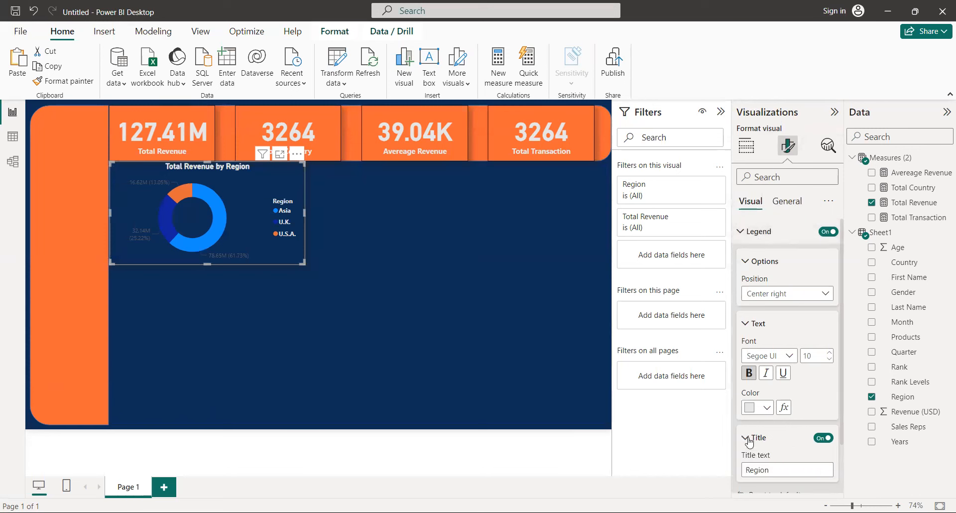
scroll(844, 467, "down", 2)
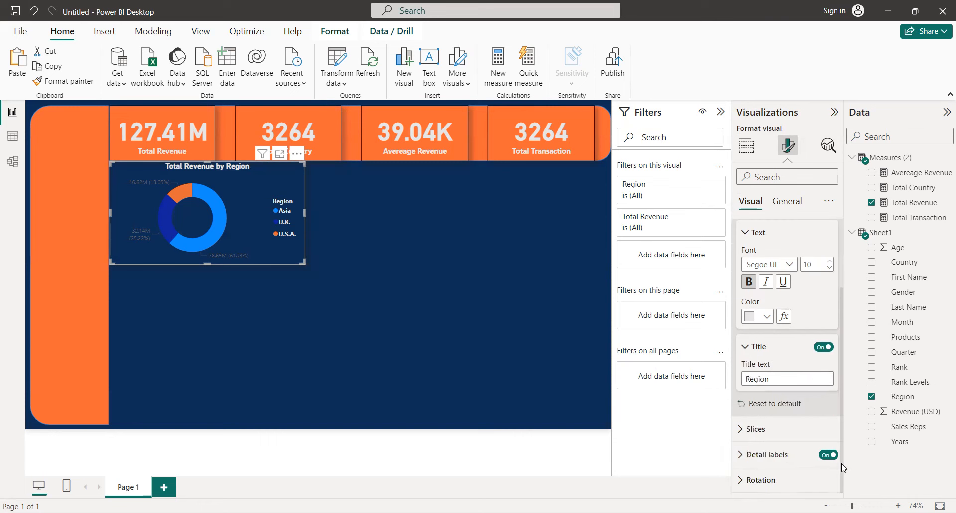
left_click(747, 237)
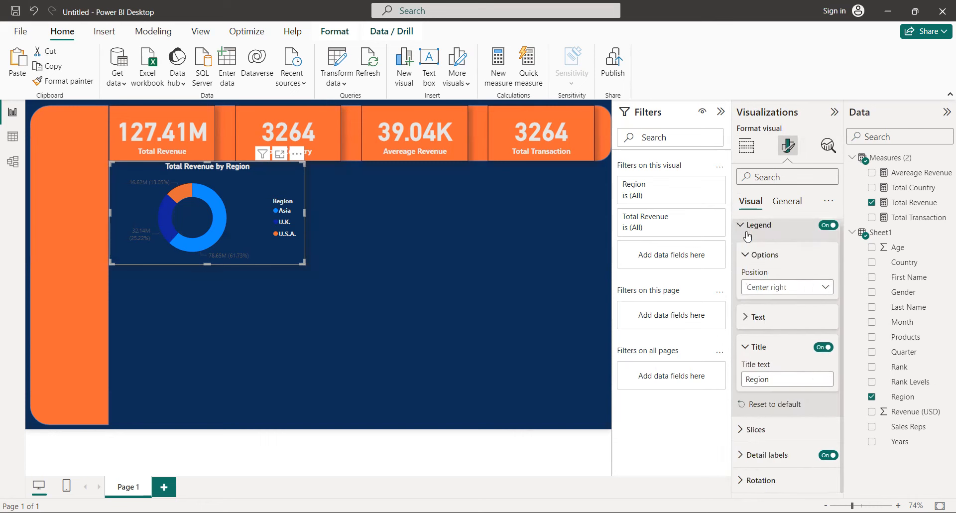
left_click(742, 432)
scroll(843, 479, "down", 2)
scroll(844, 479, "down", 1)
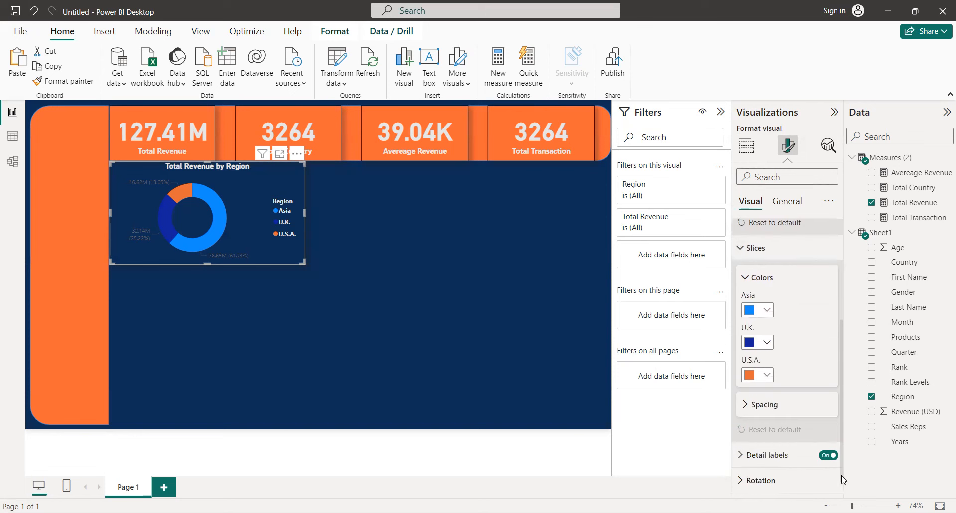
left_click(742, 248)
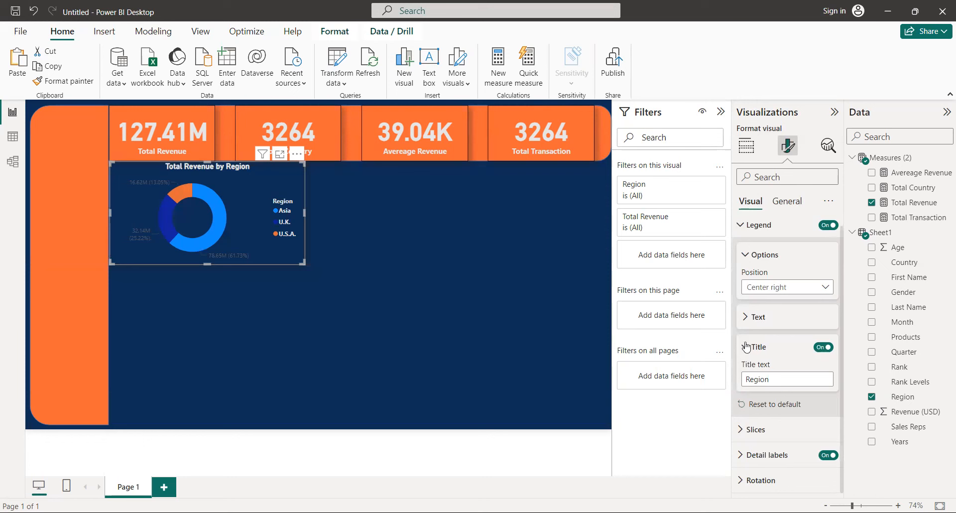
Step: Format the donut chart's detail label values as bold and light grey, and deselect the chart
left_click(743, 462)
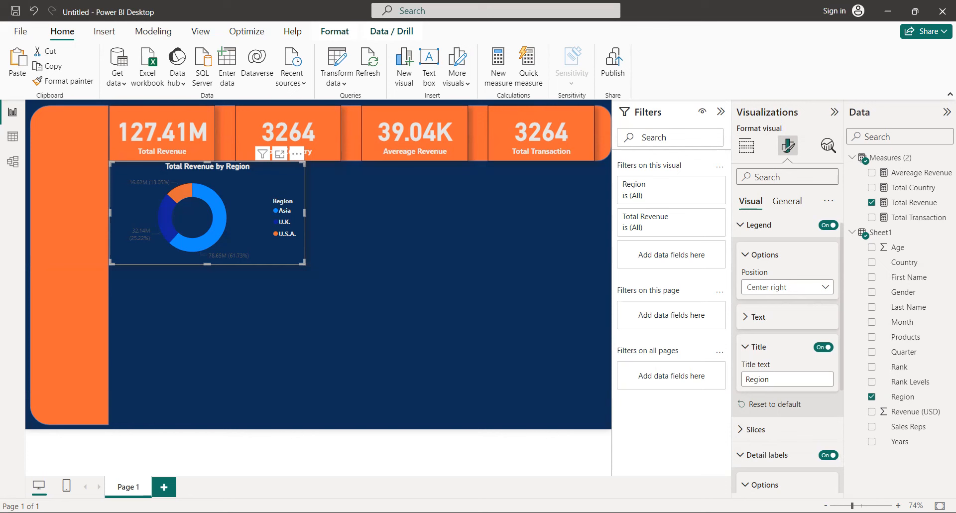
left_click(742, 466)
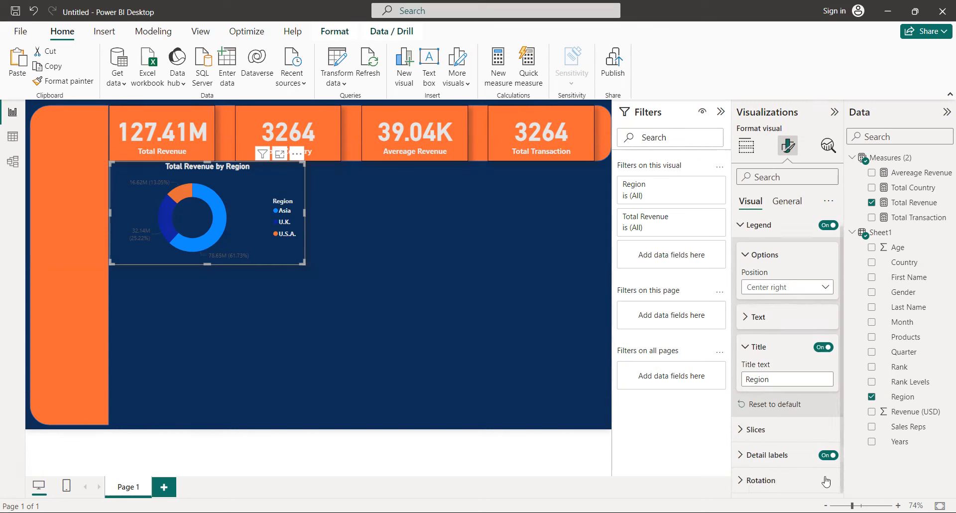
left_click(757, 466)
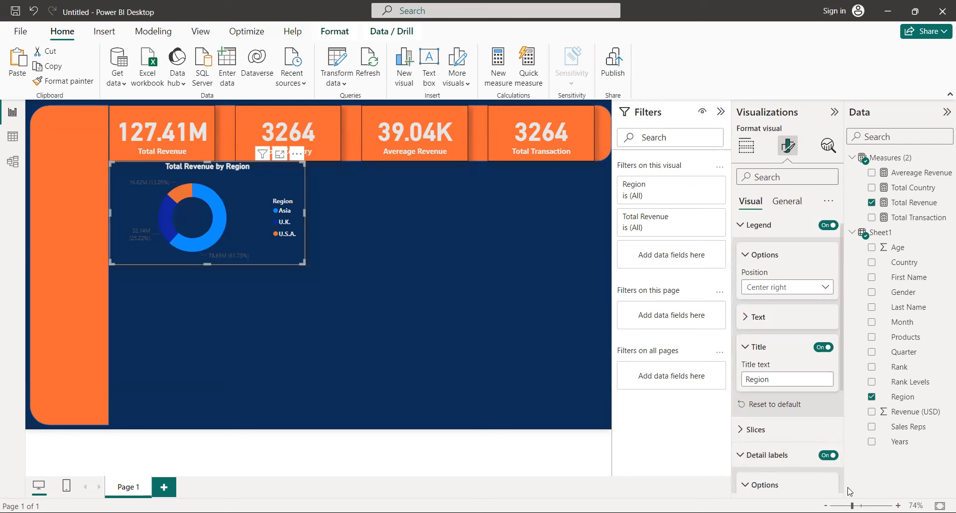
scroll(842, 496, "down", 3)
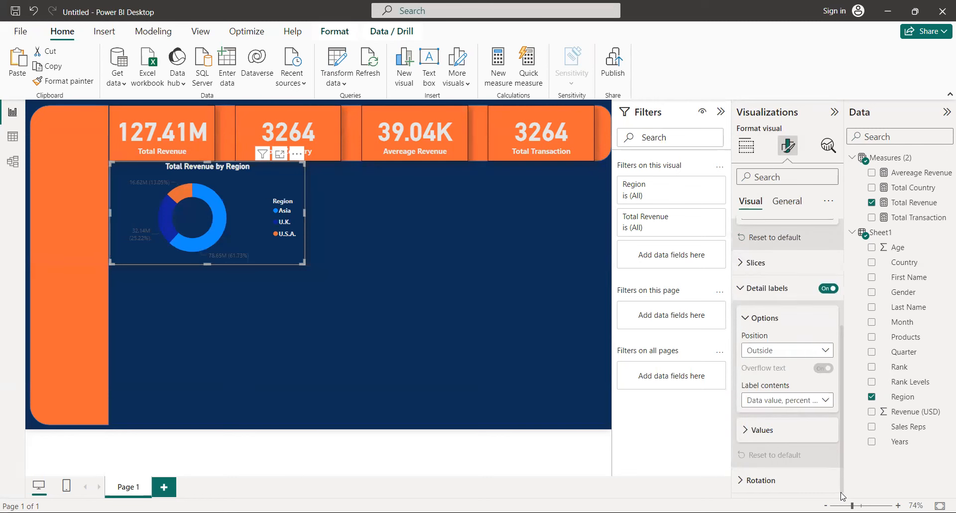
left_click(746, 432)
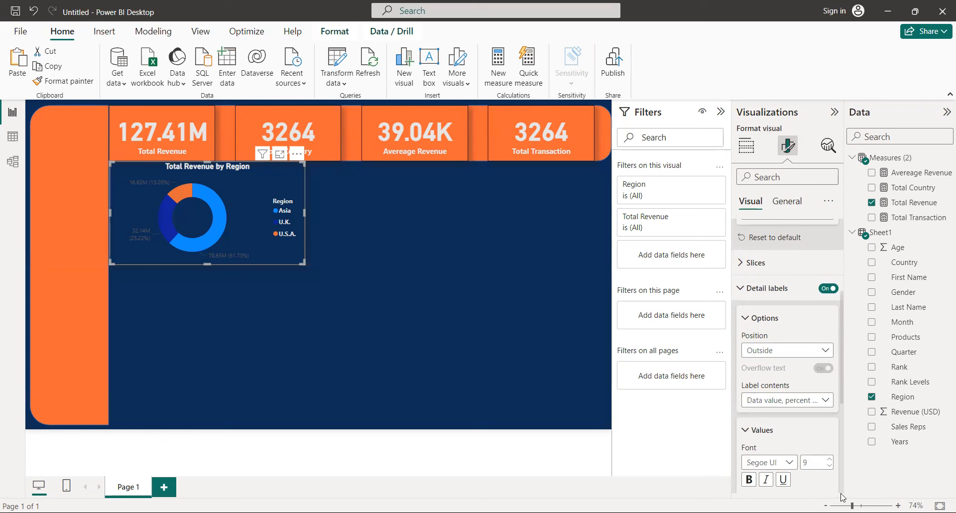
scroll(840, 416, "down", 5)
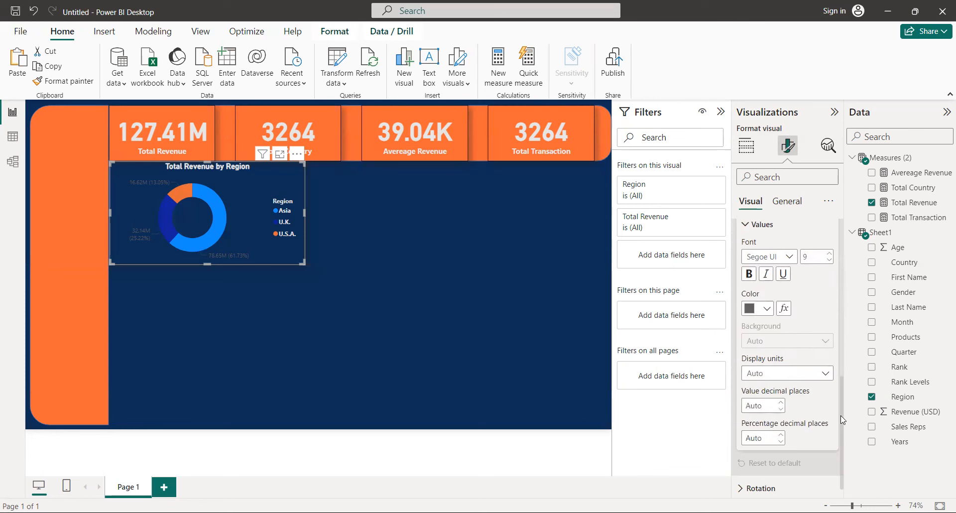
left_click(750, 277)
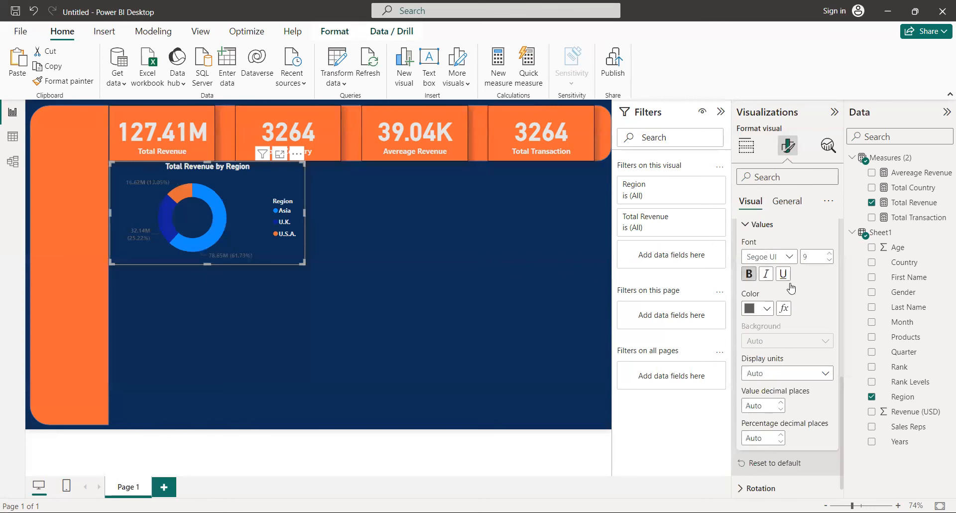
left_click(751, 312)
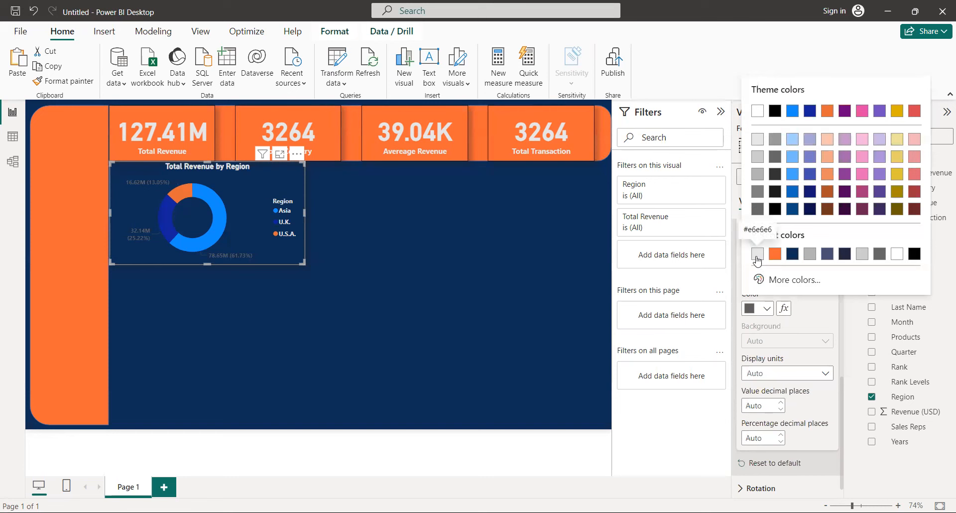
left_click(759, 141)
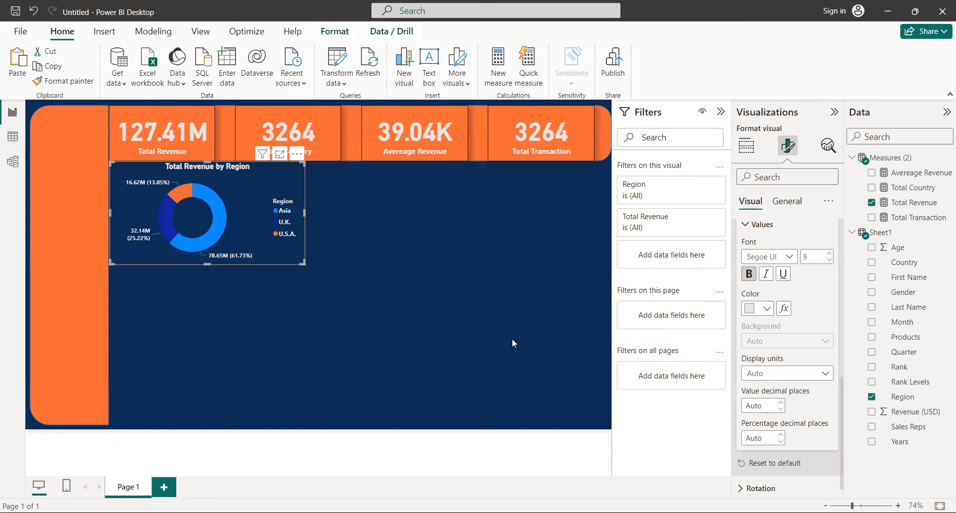
left_click(437, 265)
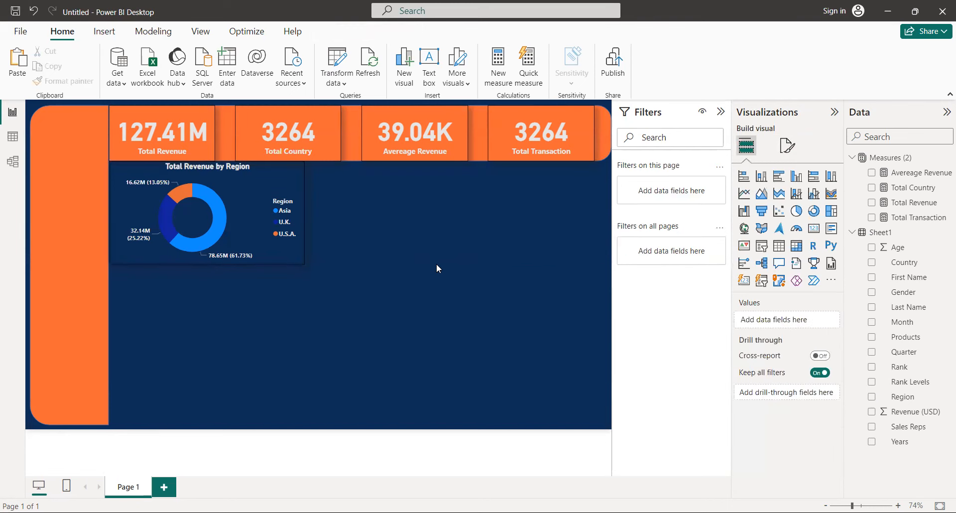